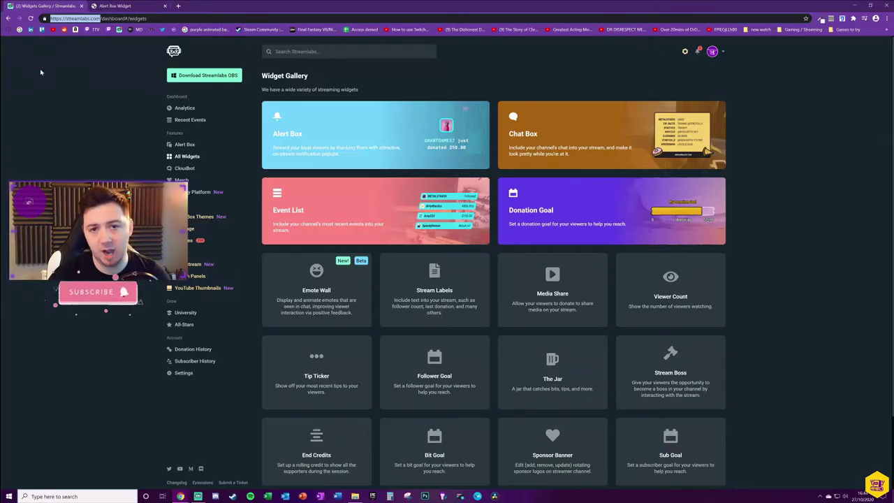
Step: Open the Donation Goal widget and enter the title "New Ferrari" with a goal amount of 300000
click(105, 112)
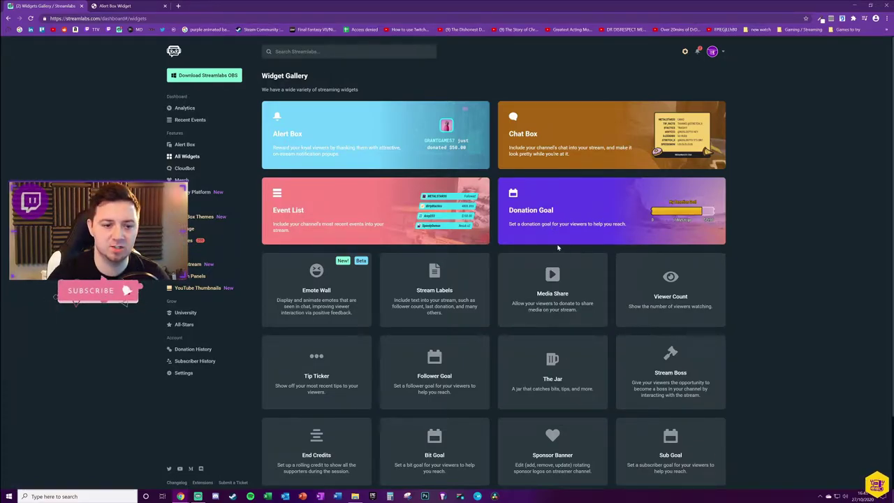
click(543, 215)
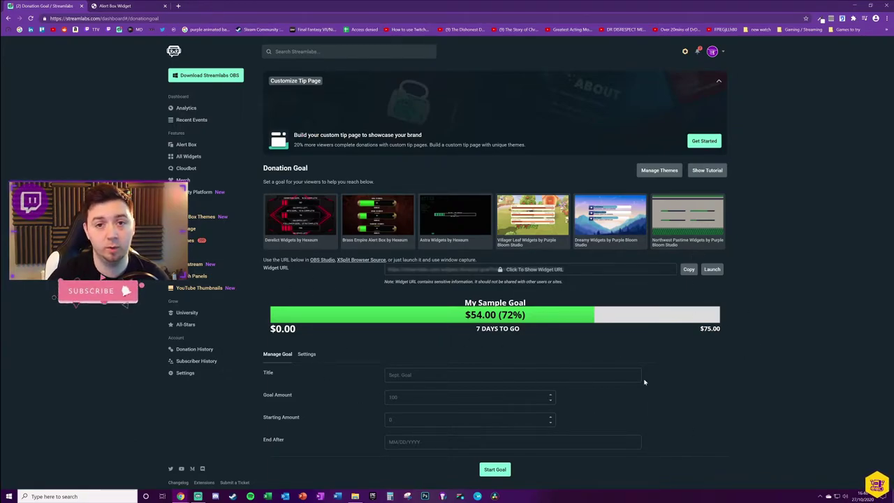
click(419, 375)
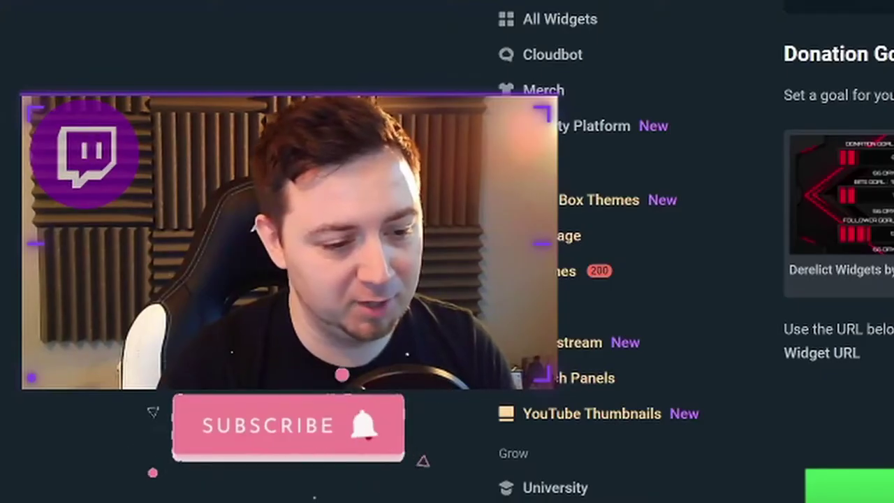
click(470, 397)
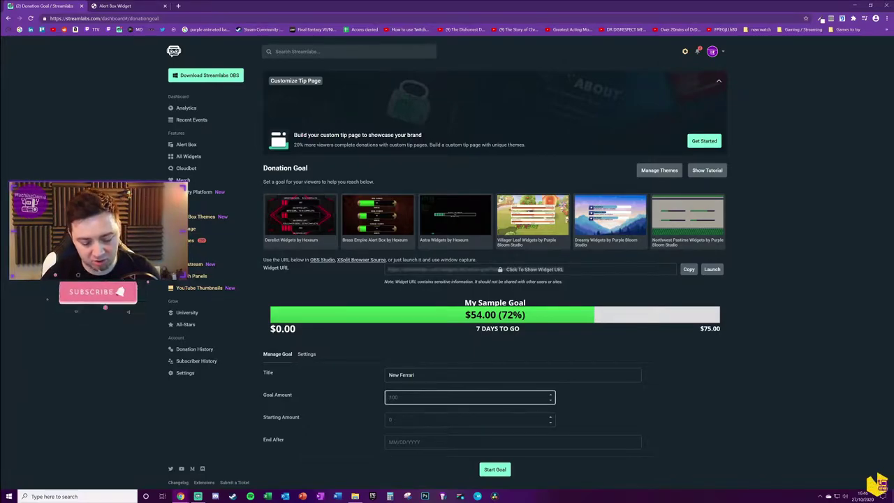
text(300000)
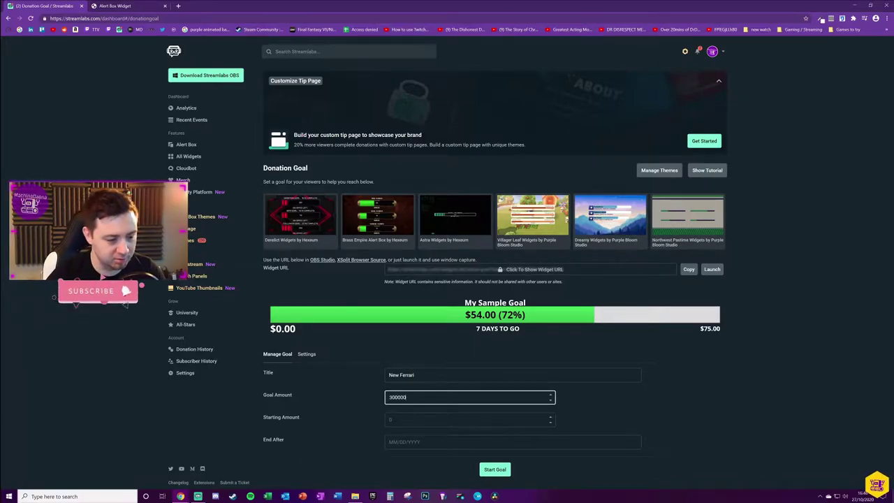
Step: Set the starting amount to 100000 and the end date to 10/28/2020, and start the donation goal
click(391, 420)
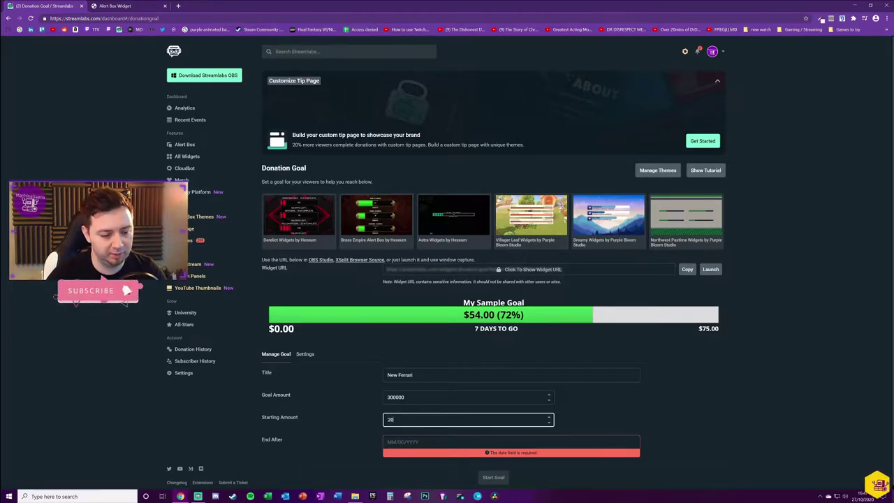
key(ctrl+a)
text(10)
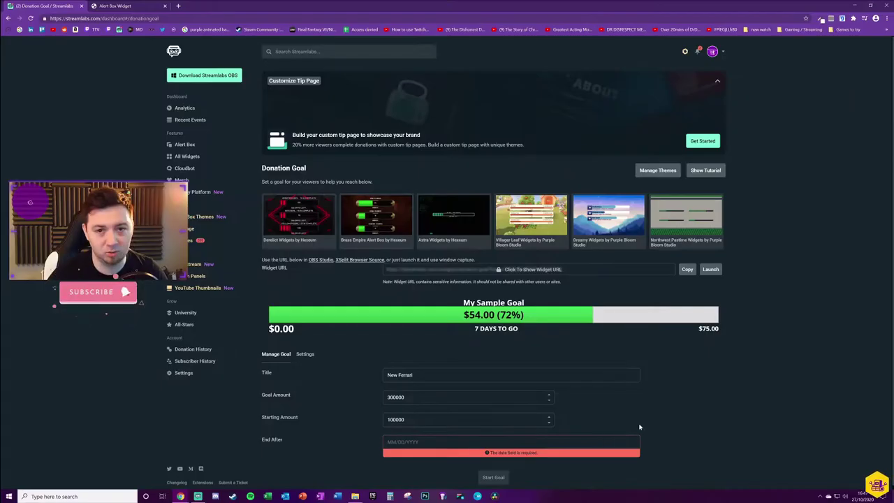
click(600, 443)
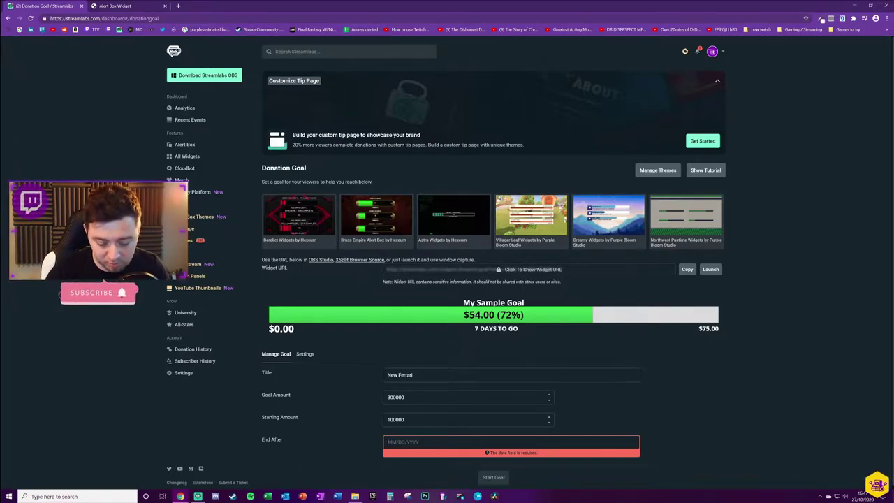
text(10/28/2020)
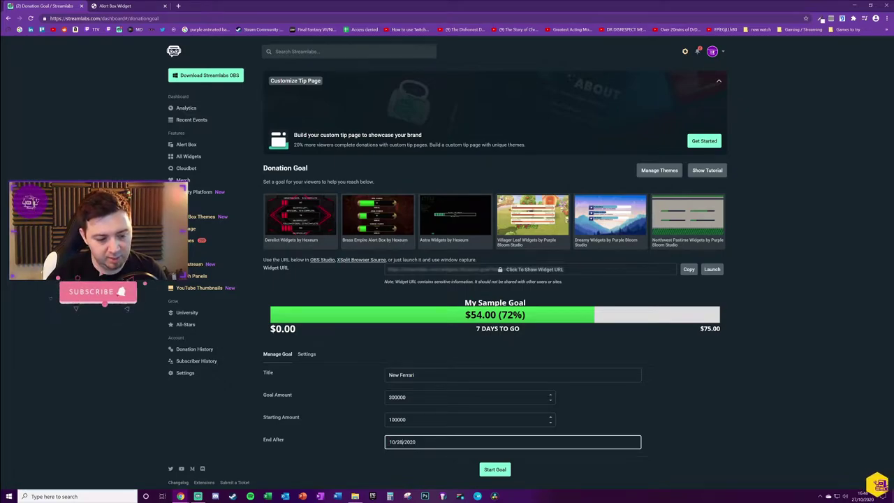
click(687, 415)
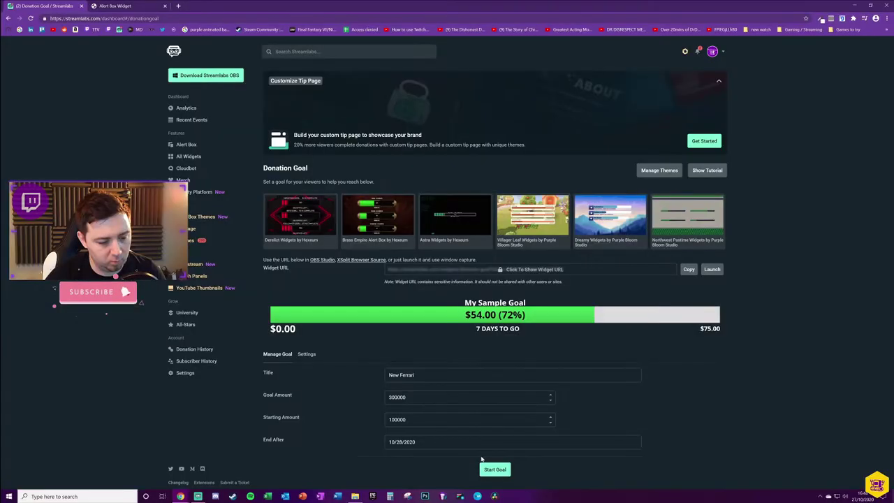
click(493, 471)
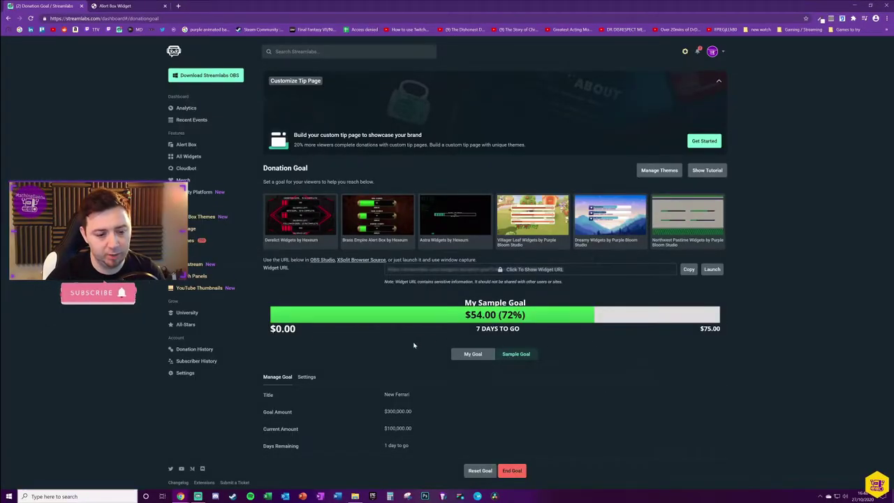
Step: Preview the created goal instead of the sample goal and copy its widget URL
click(481, 356)
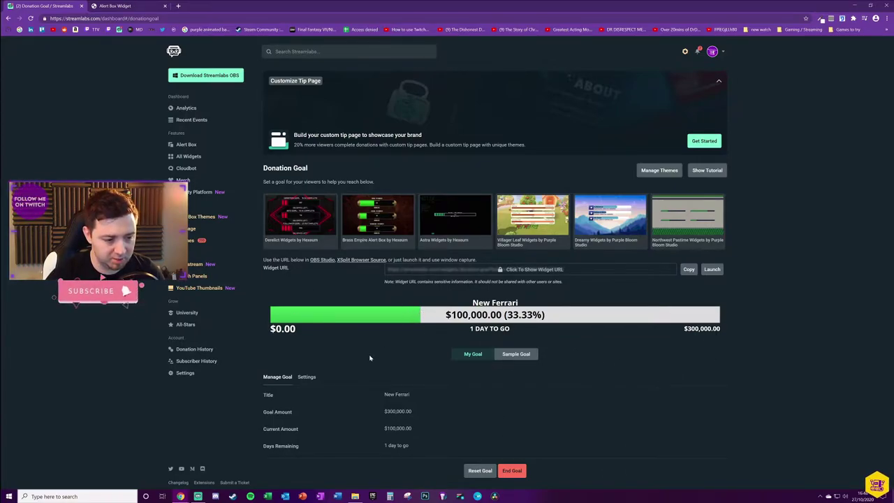
click(688, 271)
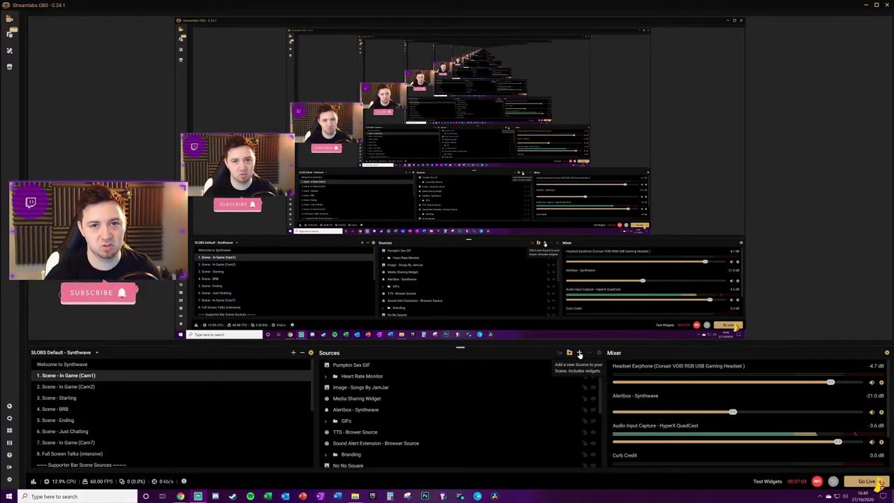
Step: In Streamlabs OBS, add a new browser source named "Browser Source - Ferrari HOPE" to the In Game (Cam1) scene
click(579, 354)
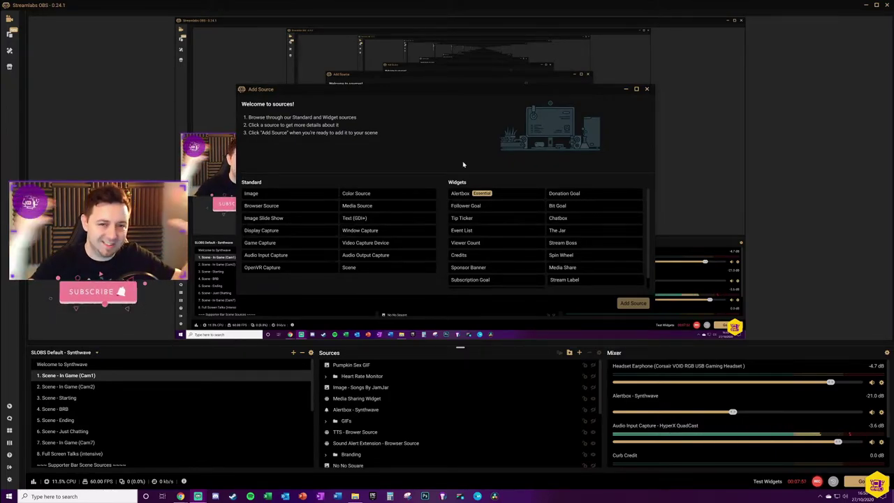
click(281, 206)
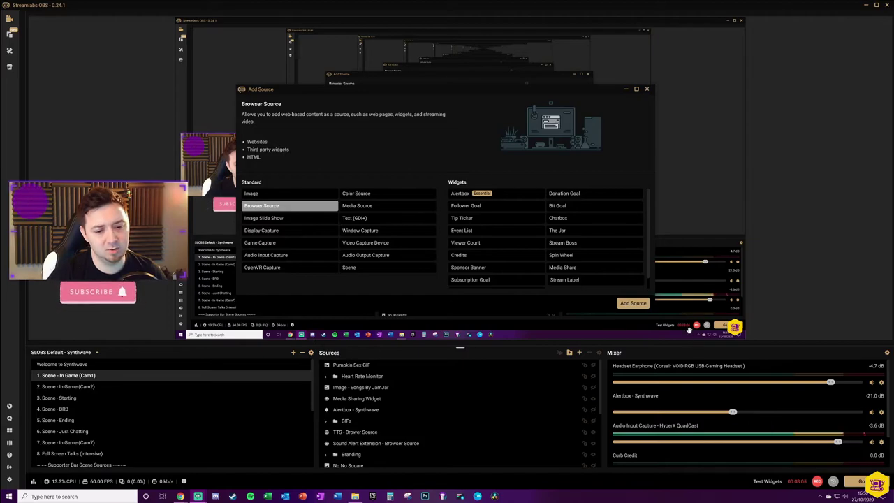
click(633, 302)
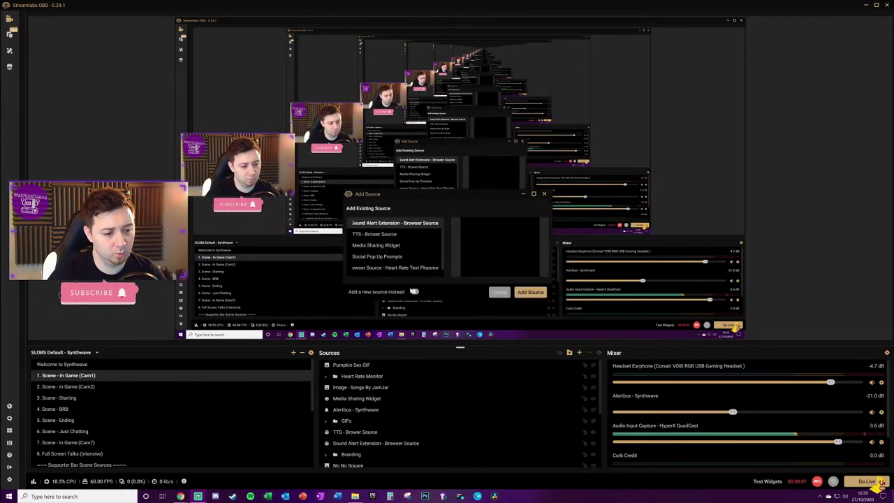
click(415, 291)
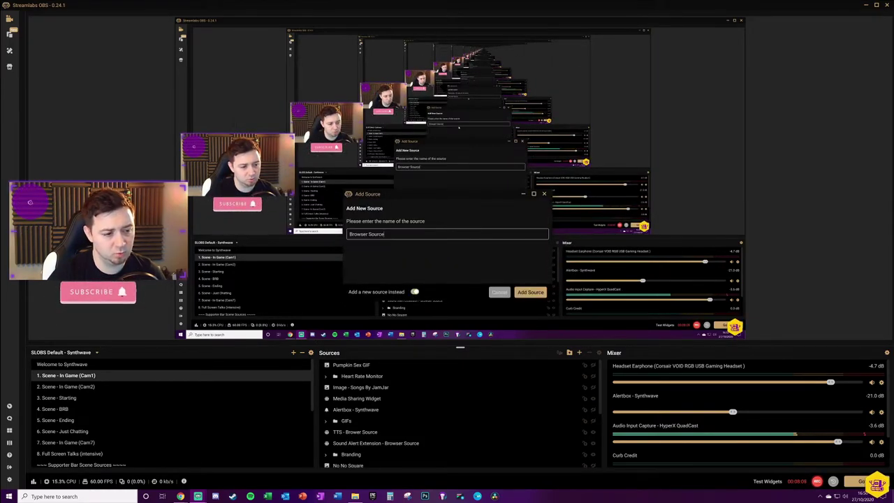
text(- Ferrari HOPE)
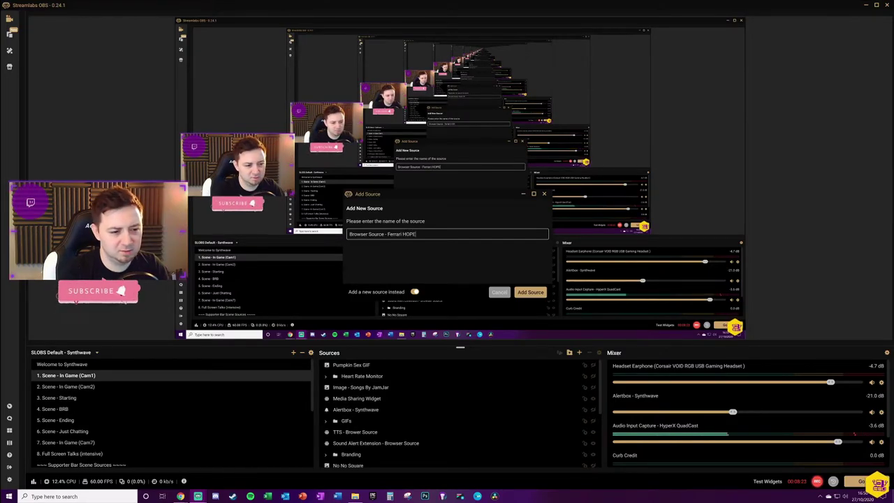
key(Return)
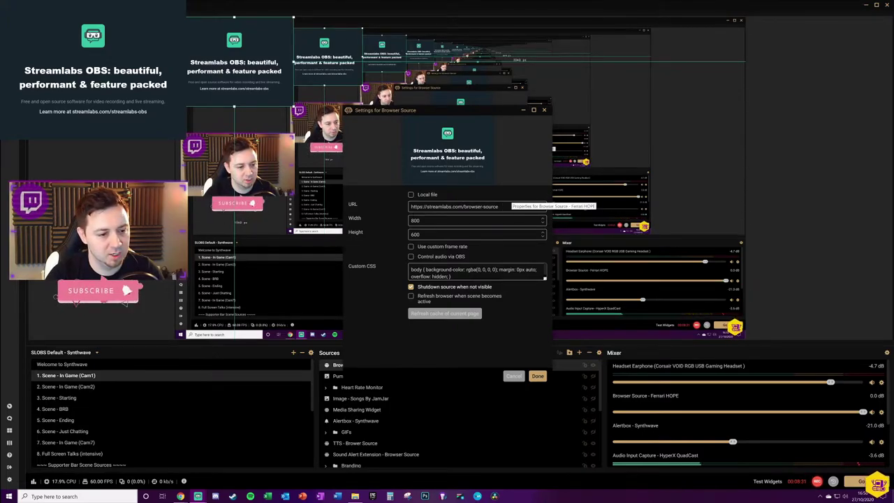
Step: Replace the browser source's default URL with the copied donation goal widget URL and save the source settings
key(ctrl+a)
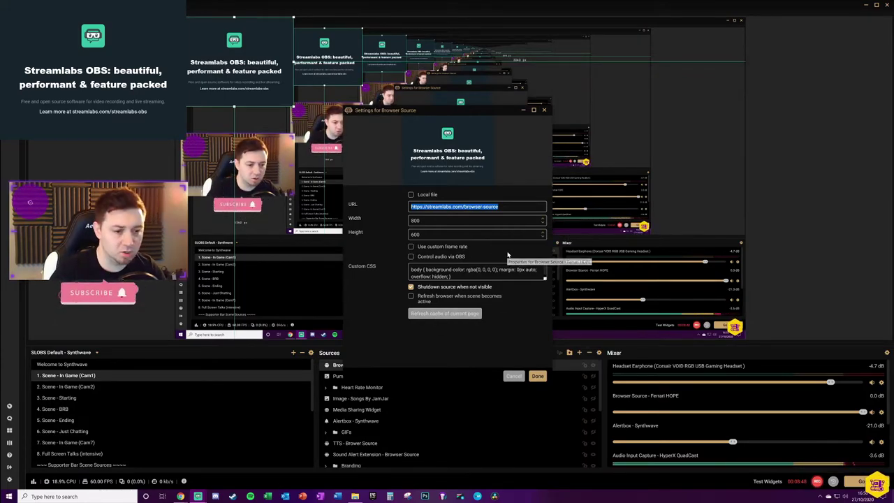
key(ctrl+v)
key(ctrl+a)
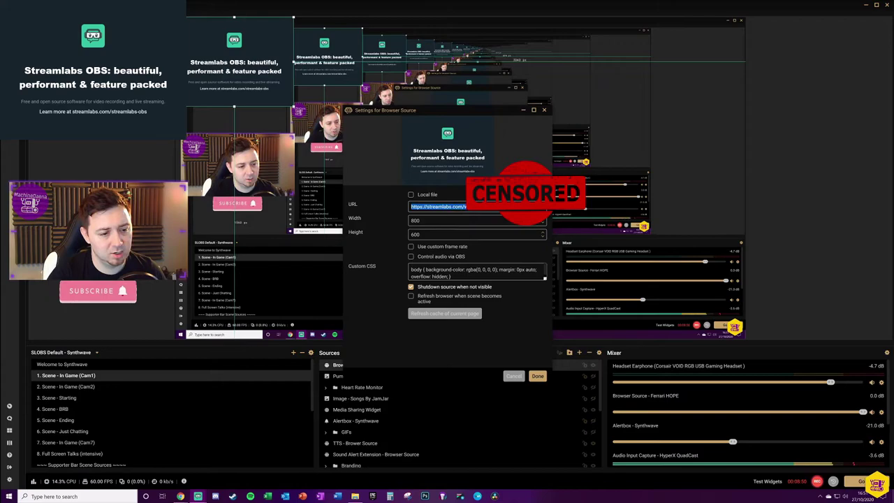
click(473, 231)
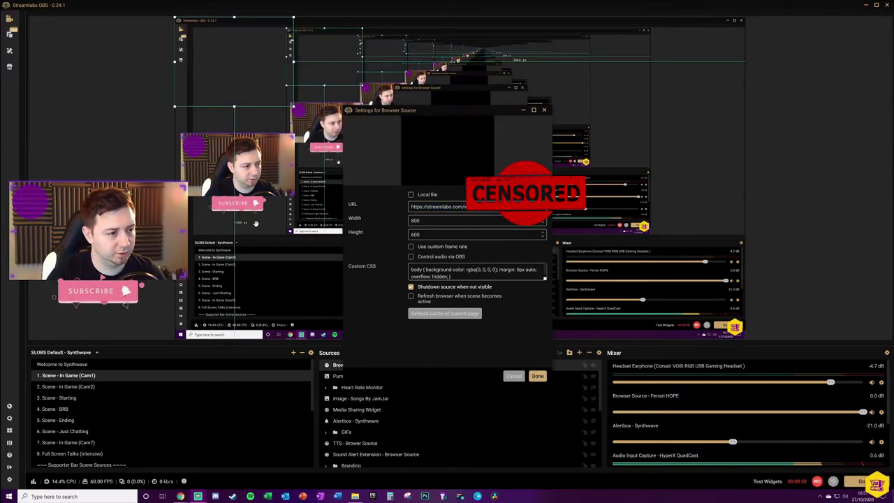
key(Return)
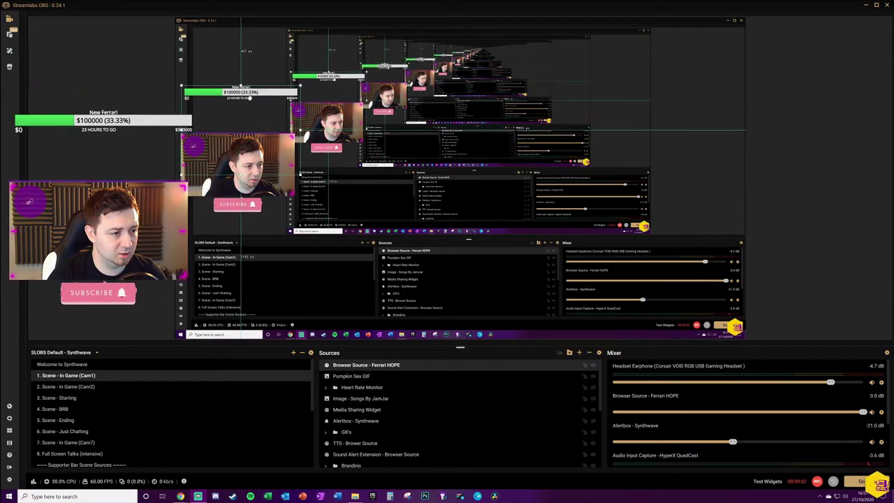
Step: Enlarge the New Ferrari goal bar and place it in the upper-right corner of the scene preview
drag(105, 120, 119, 159)
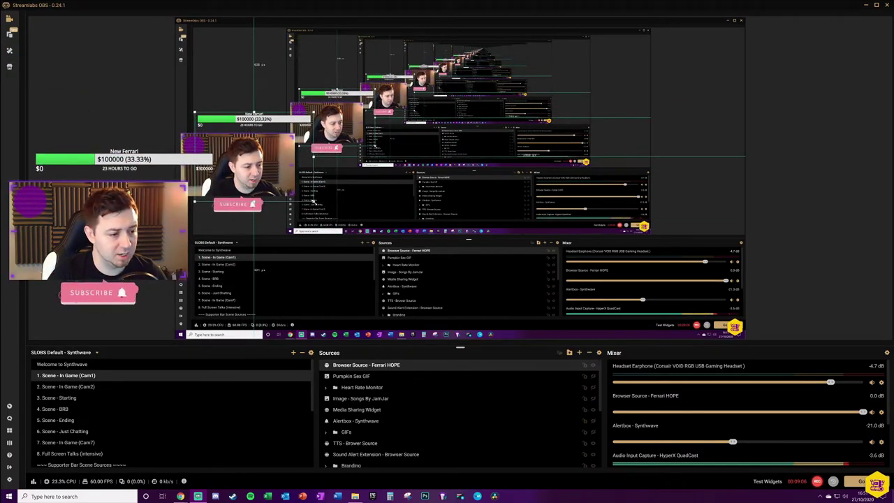
drag(213, 171, 293, 183)
drag(168, 168, 757, 20)
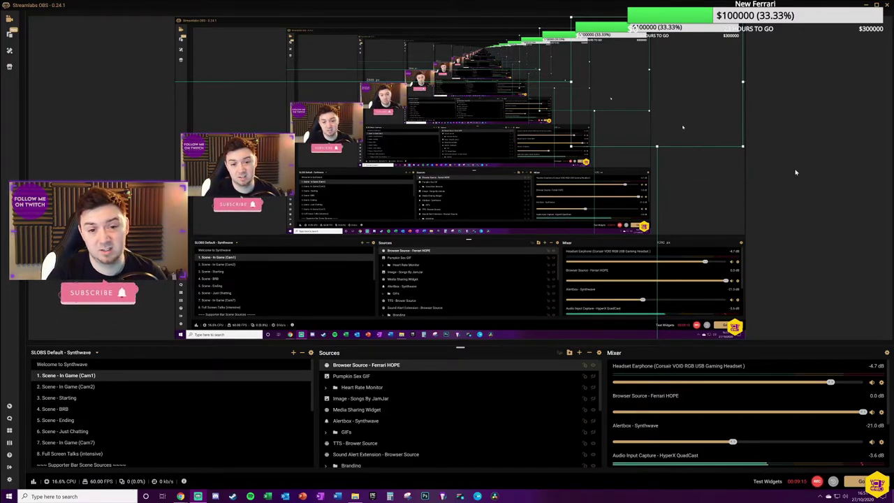
click(675, 206)
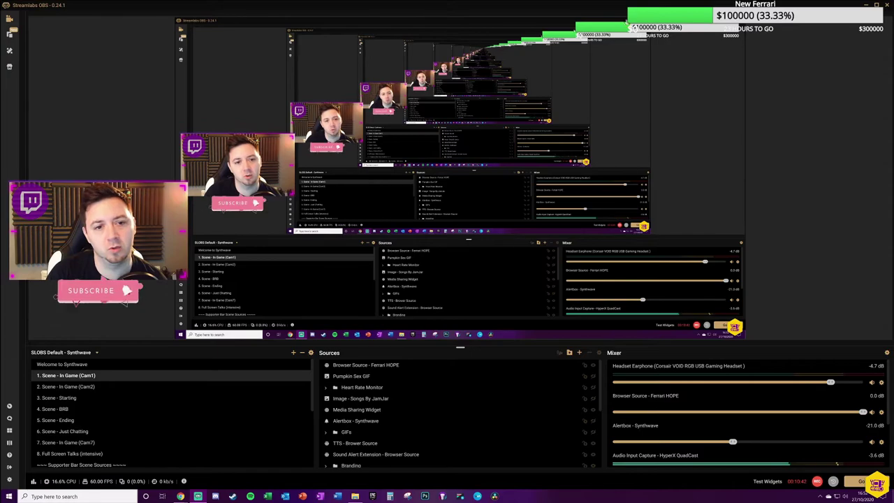
Step: Show the Alertbox - Synthwave source in the scene and send a test donation from the Alert Box page
key(alt+Tab)
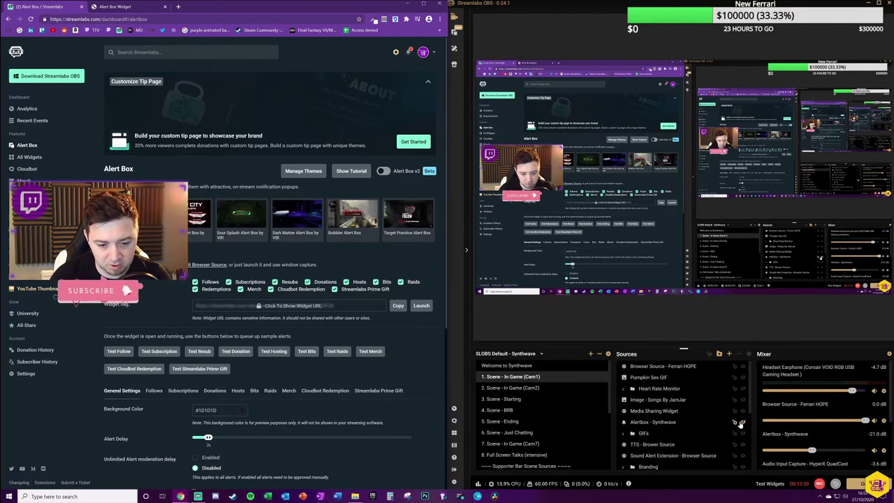
click(741, 424)
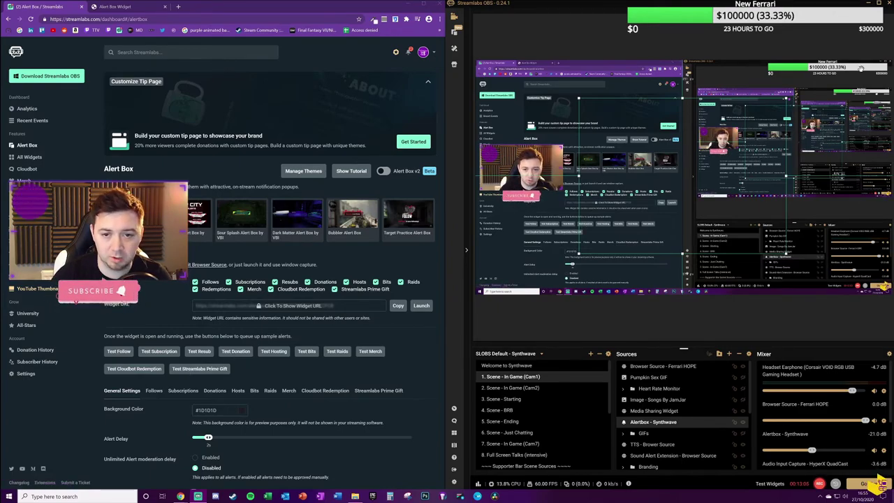
click(236, 351)
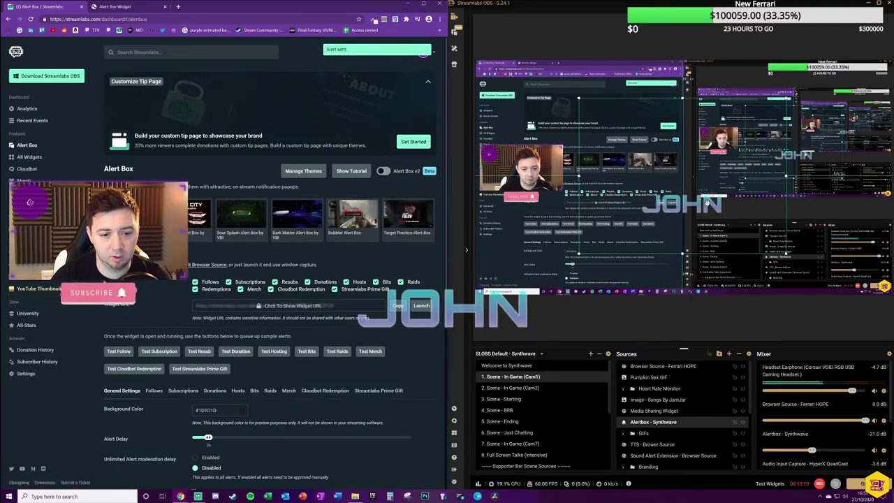